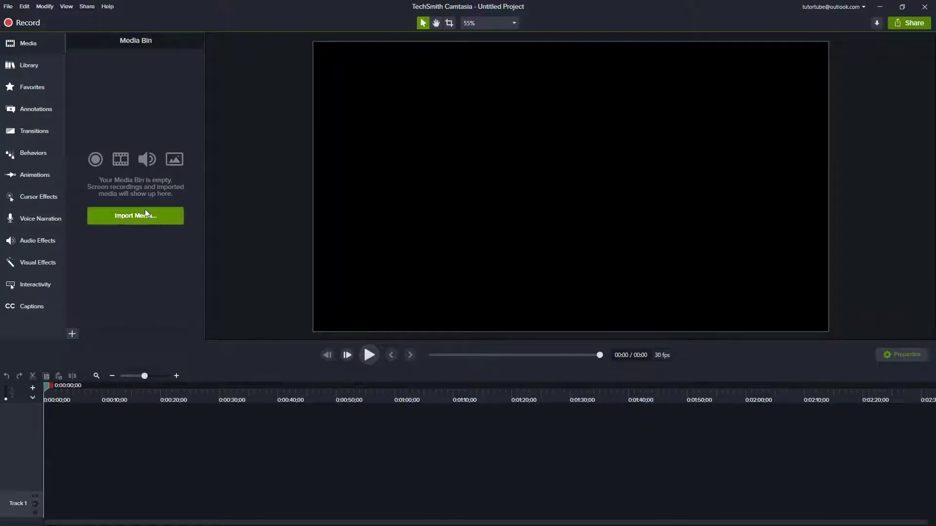
# - Open the screen recorder and set its target capture frame rate to 30 in the input options
pyautogui.click(19, 22)
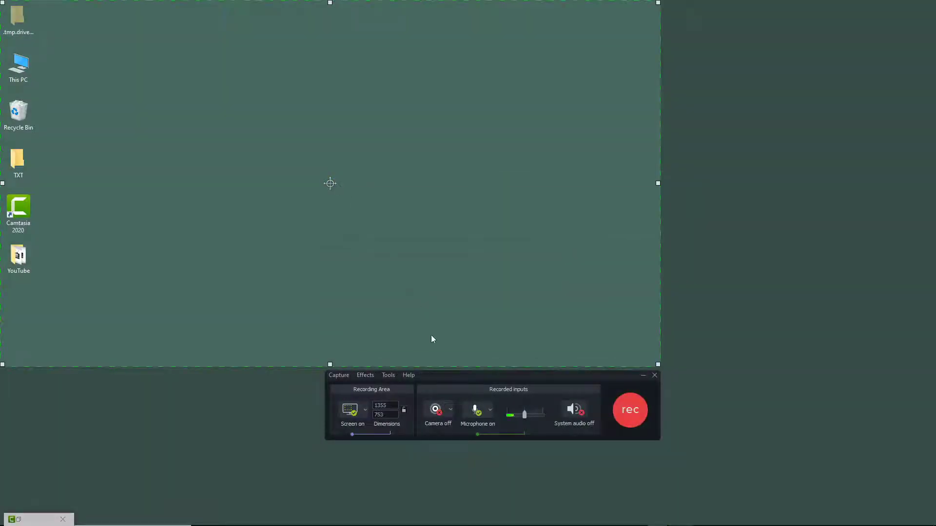
pyautogui.moveTo(453, 376); pyautogui.dragTo(456, 381)
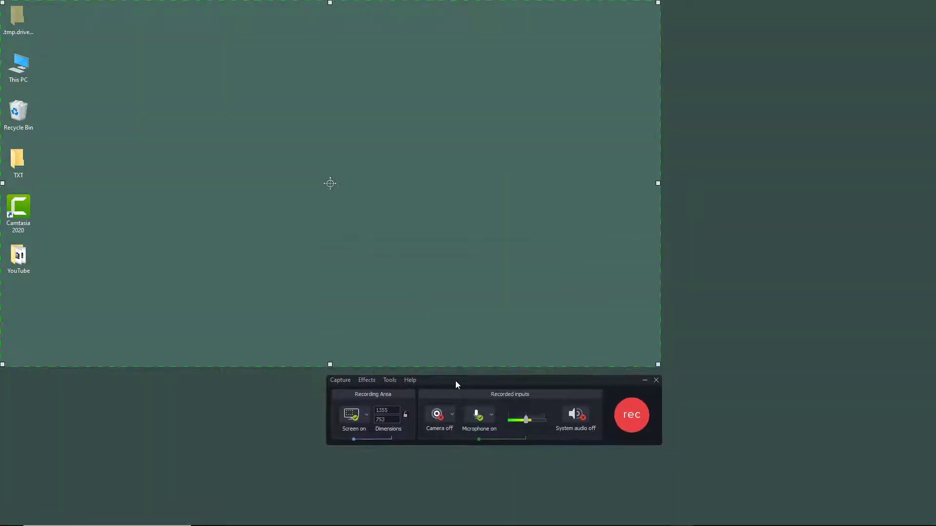
pyautogui.click(389, 382)
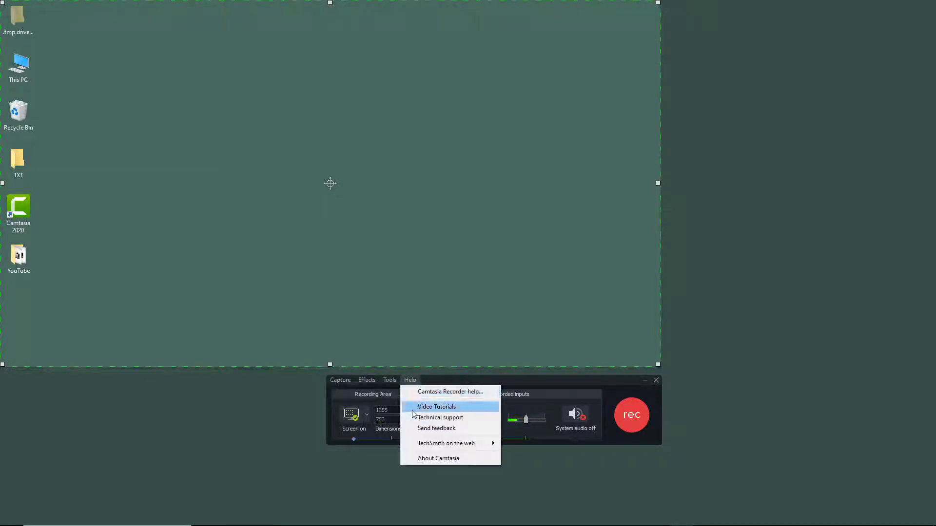
pyautogui.click(393, 417)
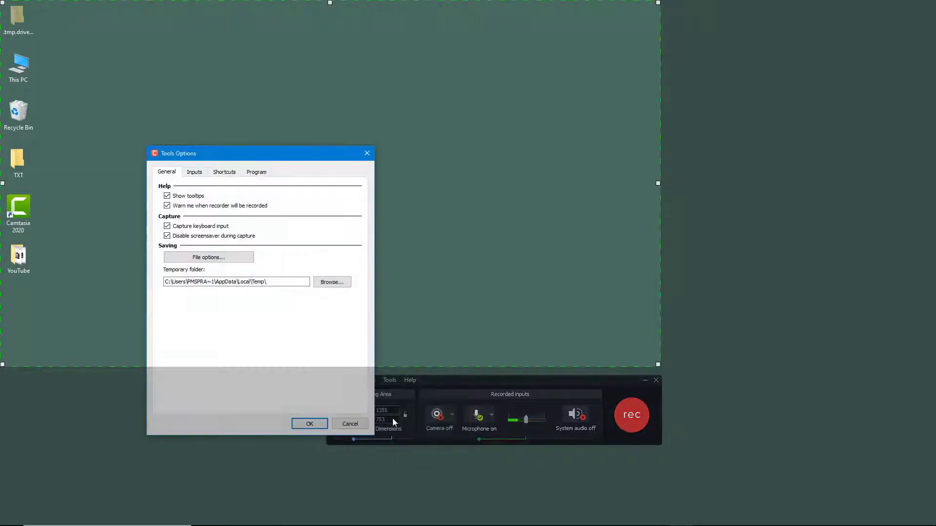
pyautogui.click(196, 174)
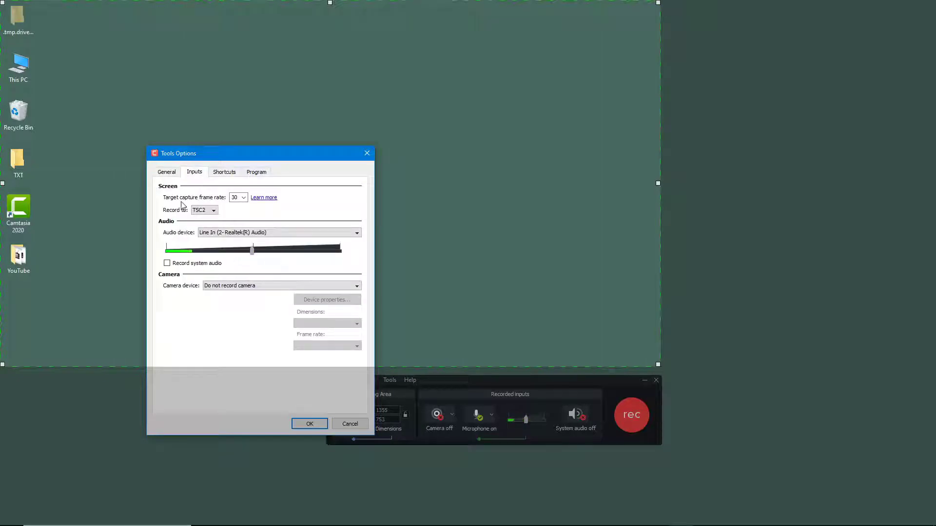
pyautogui.click(243, 199)
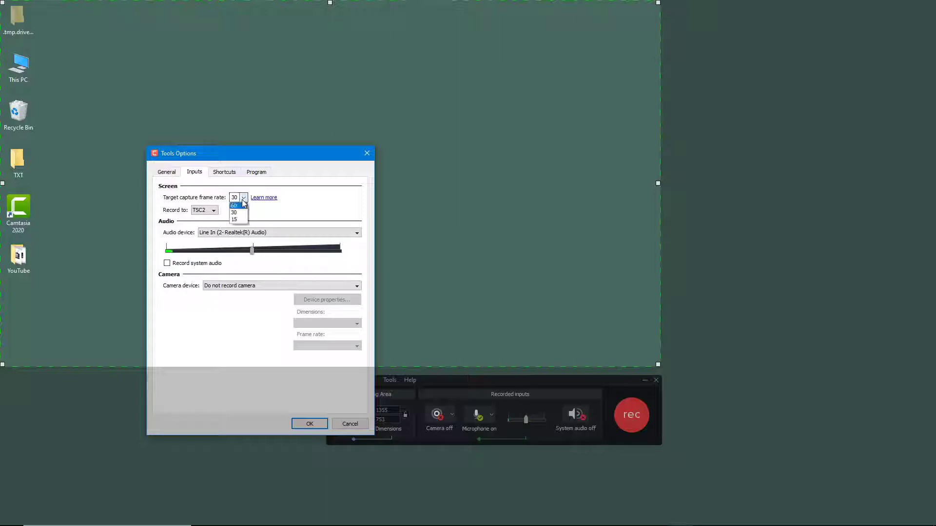
pyautogui.click(239, 213)
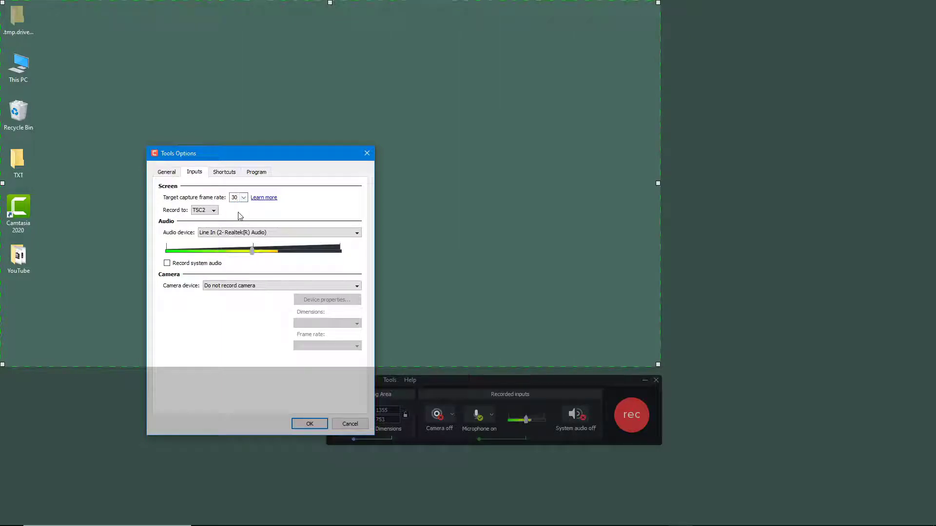
pyautogui.click(310, 424)
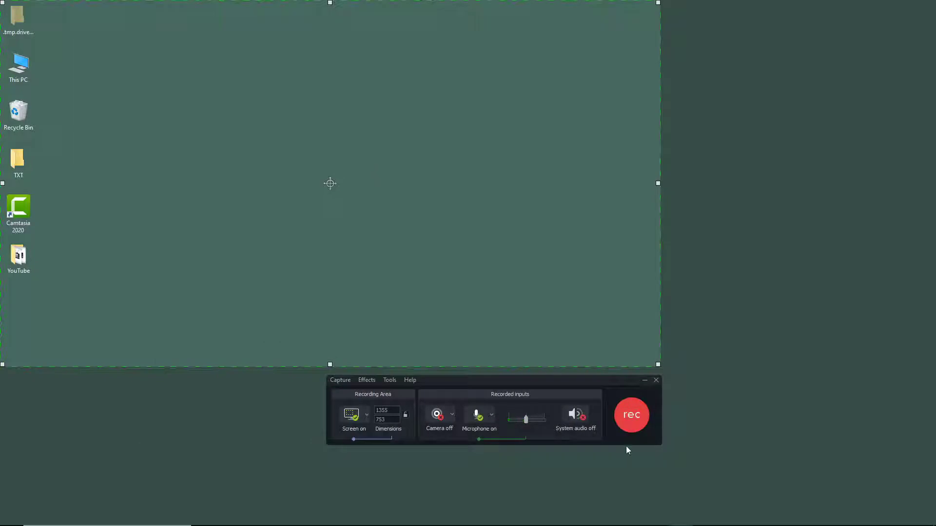
# - Turn the microphone off and record a short screen clip of opening, moving and closing the This PC window
pyautogui.click(481, 417)
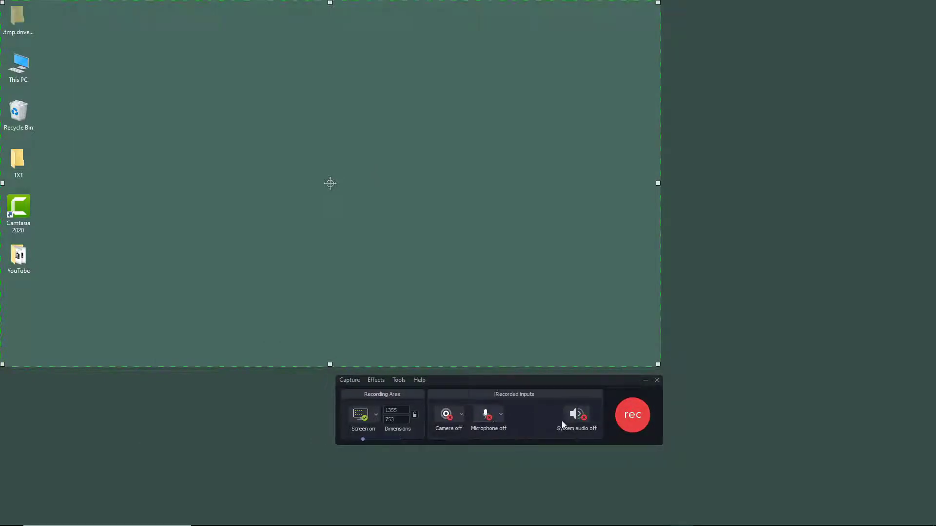
pyautogui.click(632, 417)
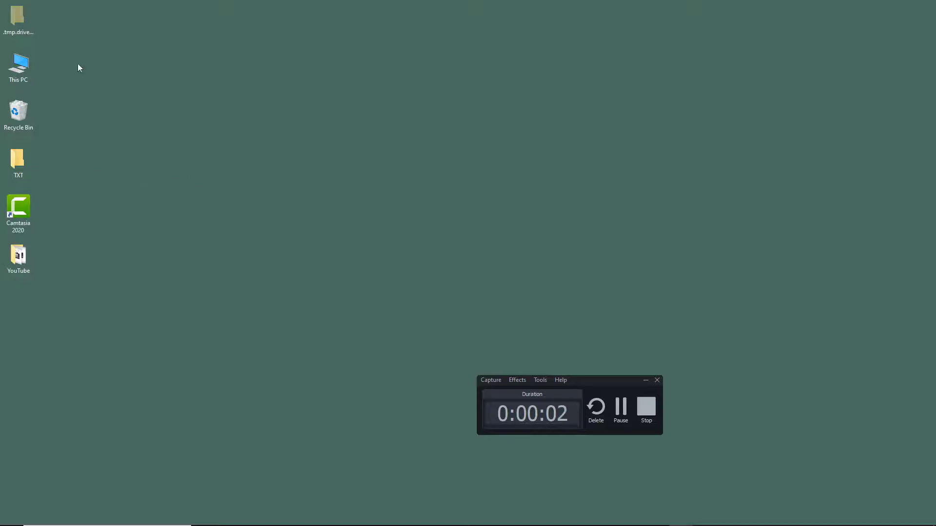
pyautogui.doubleClick(18, 66)
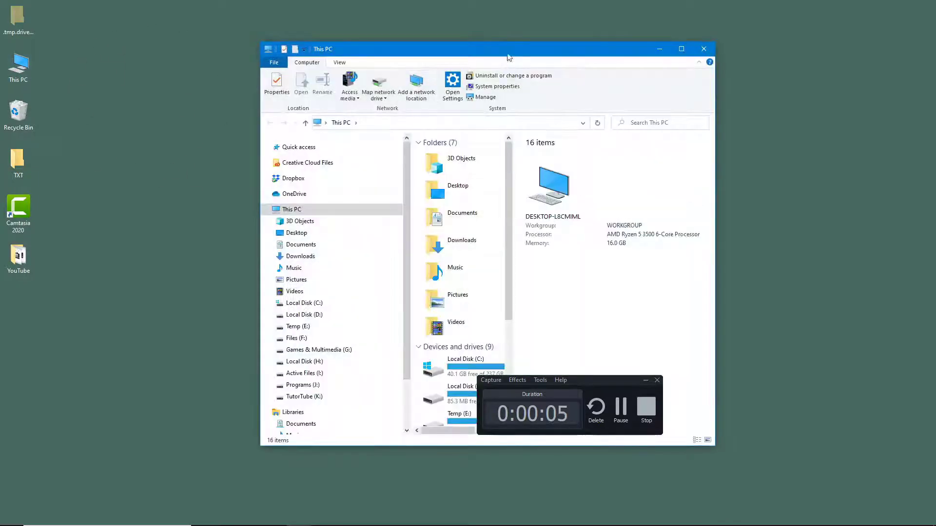
pyautogui.moveTo(508, 56); pyautogui.dragTo(306, 55)
pyautogui.click(511, 56)
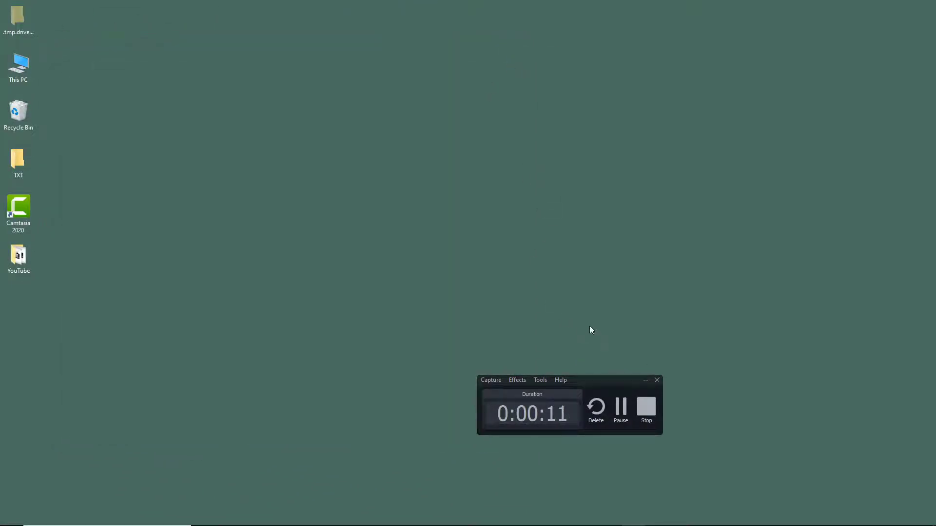
pyautogui.click(647, 409)
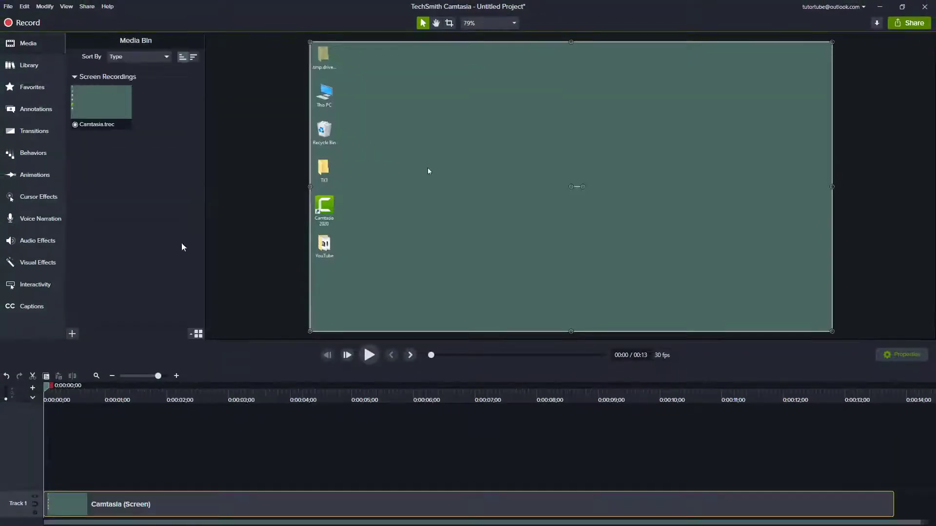
# - Reopen the screen recorder and set its target capture frame rate to 15 in the input options
pyautogui.moveTo(182, 400); pyautogui.dragTo(3, 394)
pyautogui.moveTo(158, 376); pyautogui.dragTo(138, 376)
pyautogui.click(38, 23)
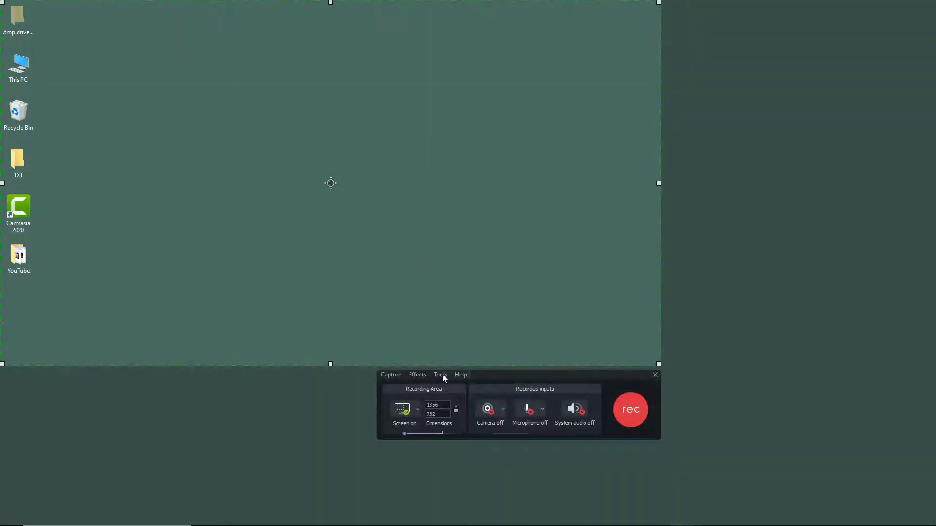
pyautogui.click(443, 377)
pyautogui.click(455, 412)
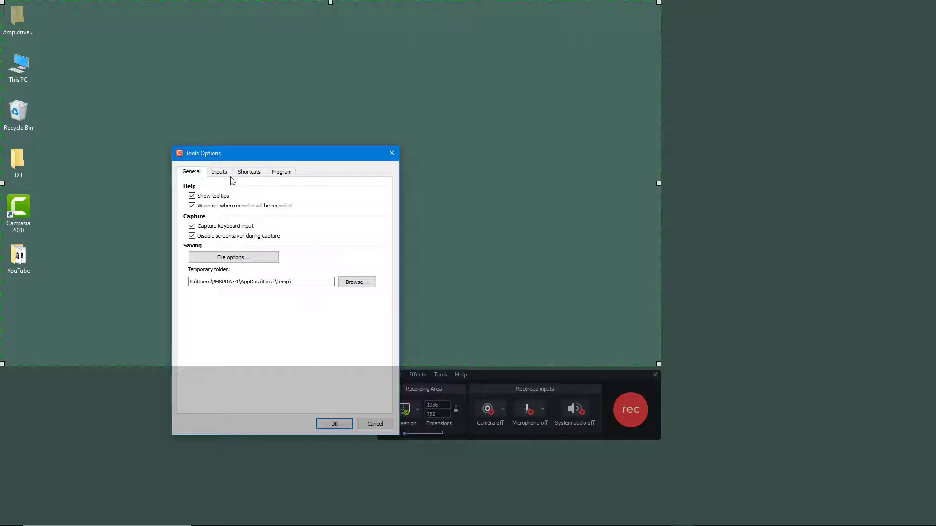
pyautogui.click(216, 177)
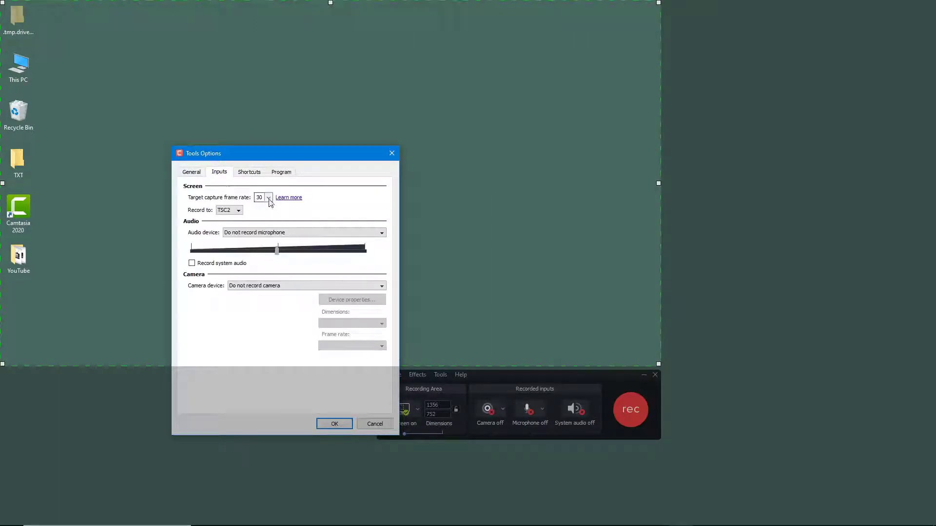
pyautogui.click(269, 199)
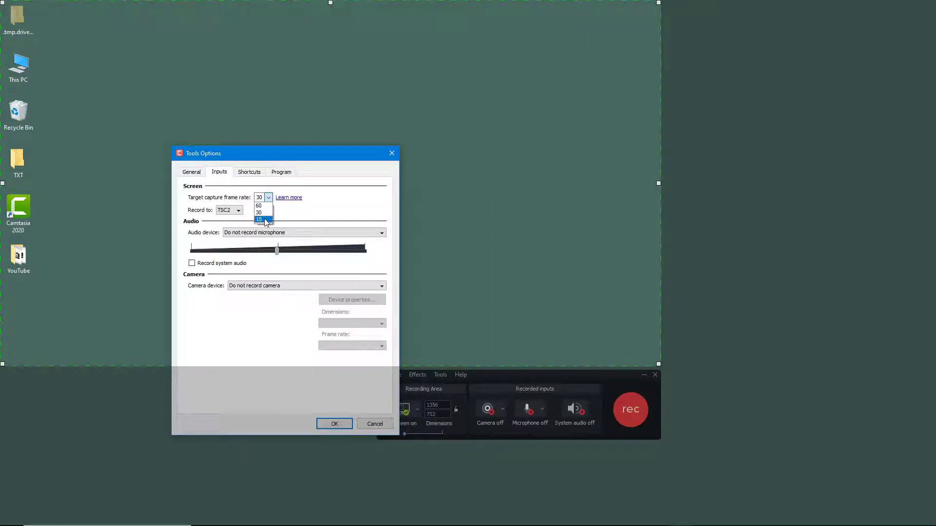
pyautogui.click(264, 220)
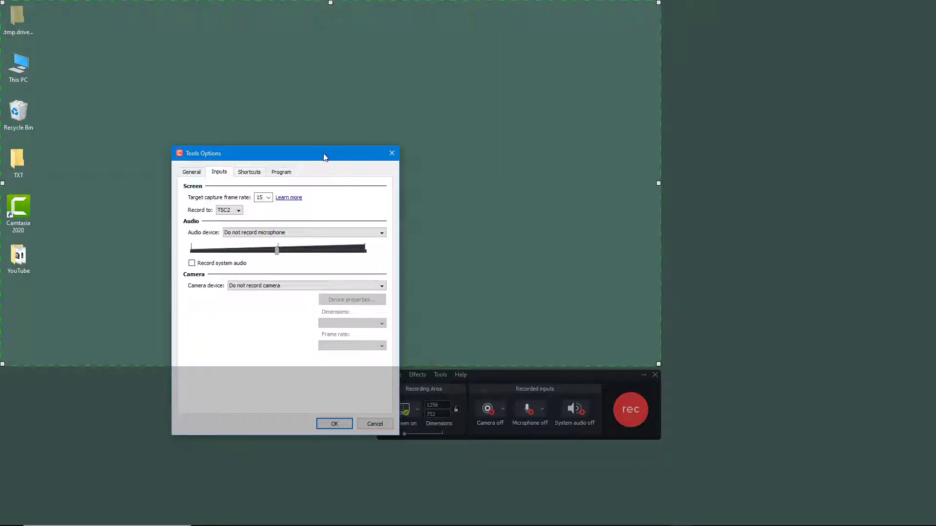
pyautogui.moveTo(323, 154); pyautogui.dragTo(346, 143)
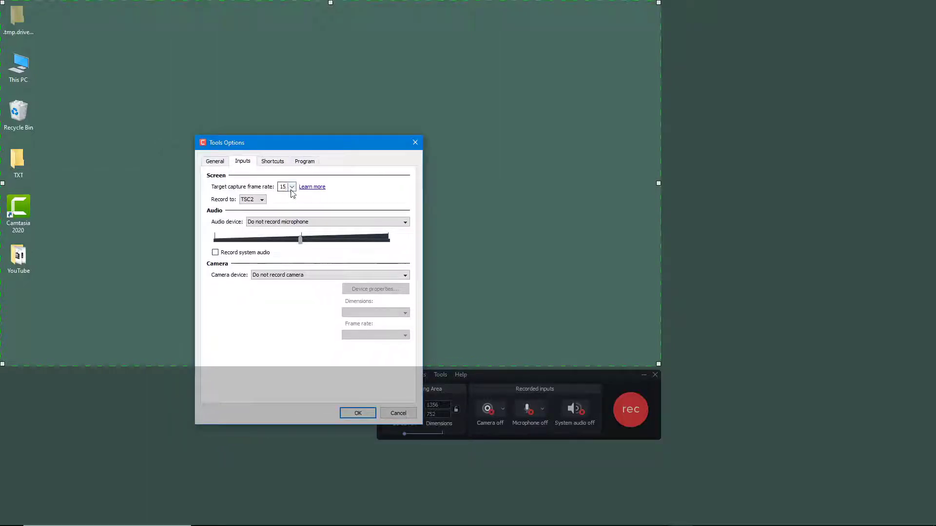
pyautogui.click(358, 414)
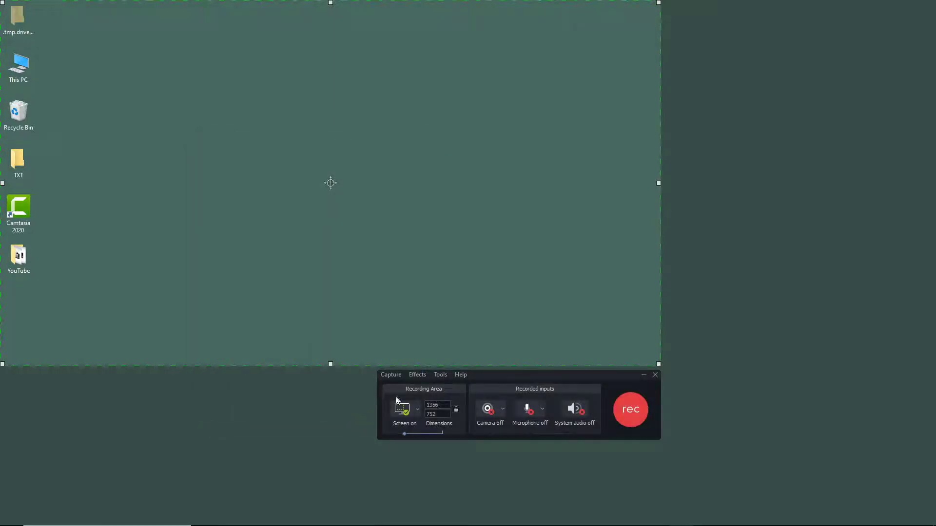
# - Record a few seconds of cursor movement on the desktop and add the new clip after the first one on Track 1
pyautogui.click(634, 415)
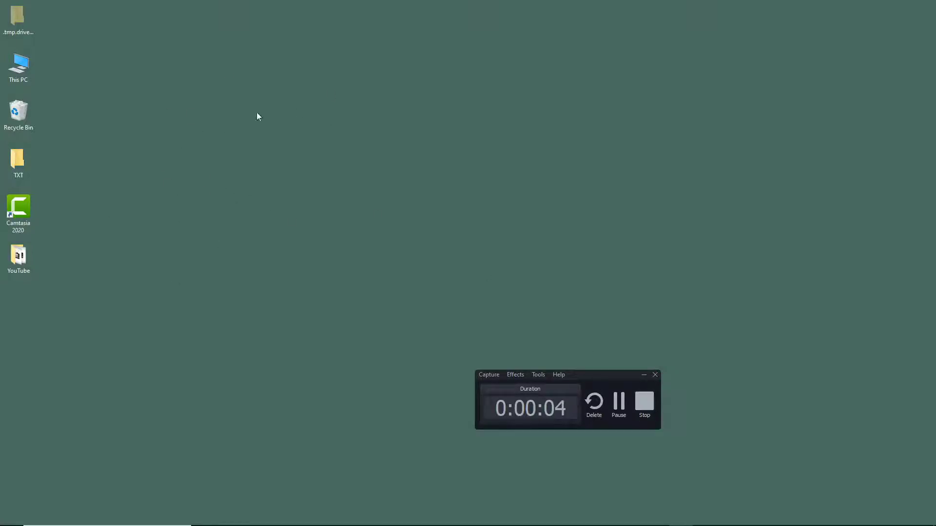
pyautogui.click(644, 402)
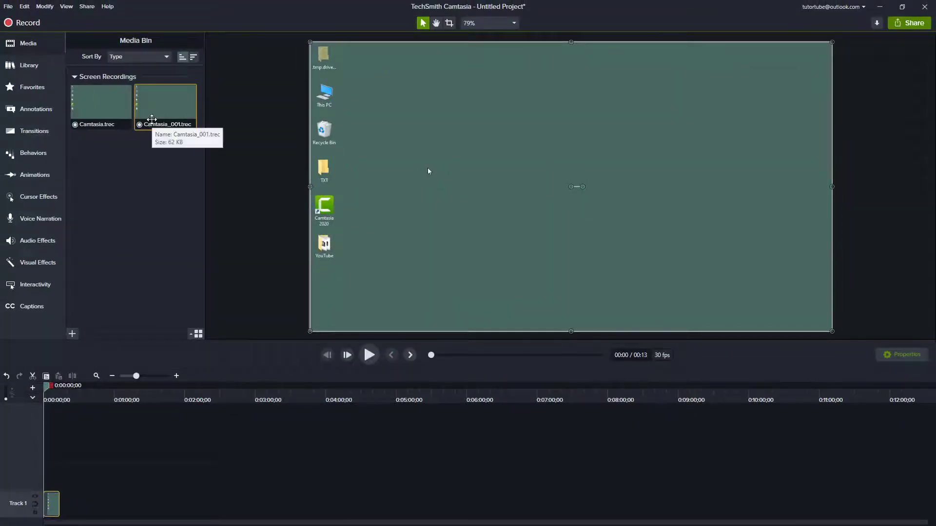
pyautogui.moveTo(130, 380); pyautogui.dragTo(151, 384)
pyautogui.moveTo(165, 103); pyautogui.dragTo(147, 507)
# - Play parts of both recordings on the timeline to compare how smoothly the window and cursor move
pyautogui.click(89, 398)
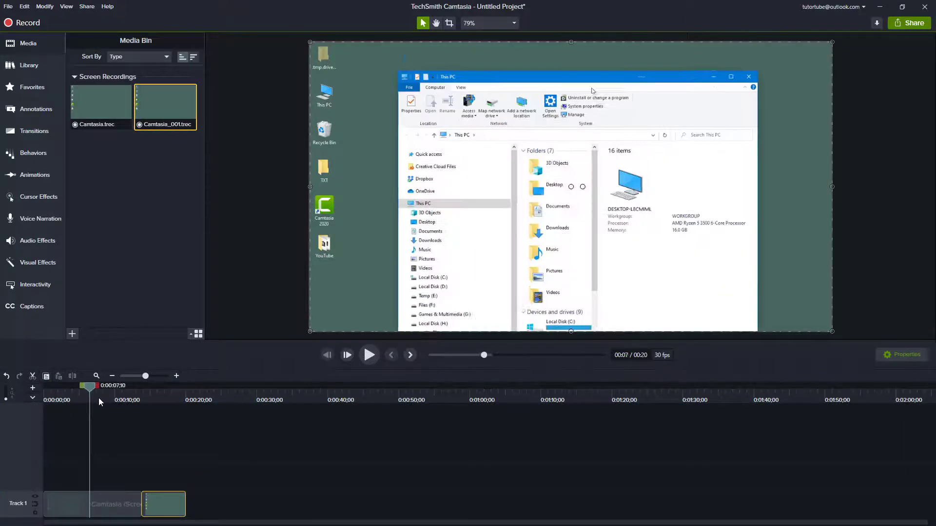
pyautogui.click(369, 355)
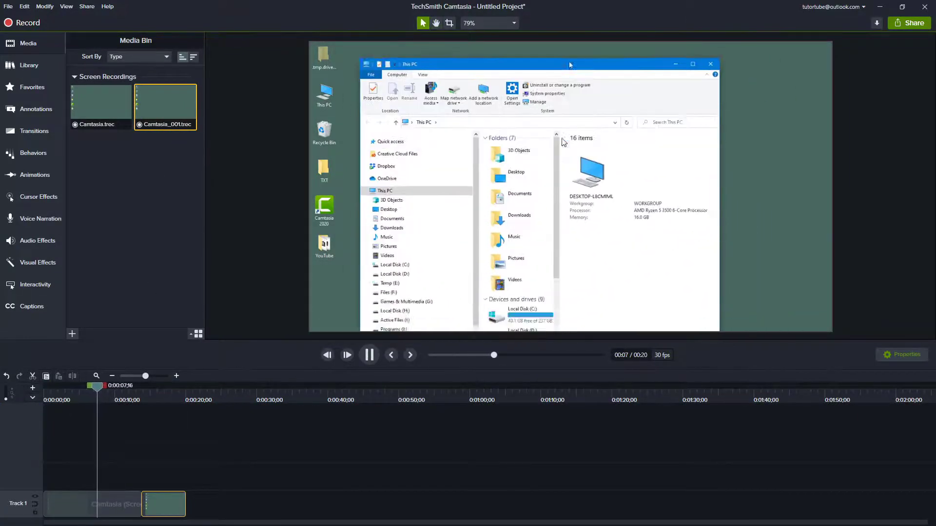
pyautogui.press('space')
pyautogui.click(165, 396)
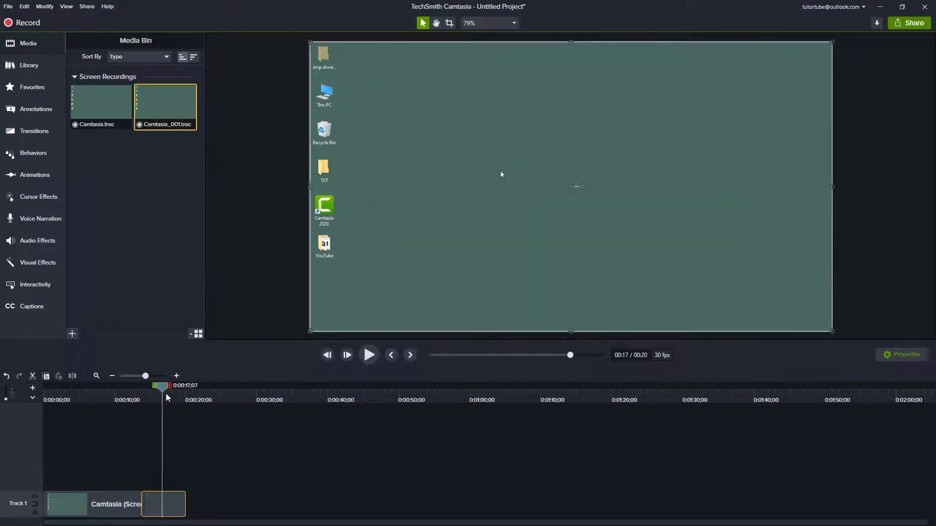
pyautogui.press('space')
pyautogui.press('space')
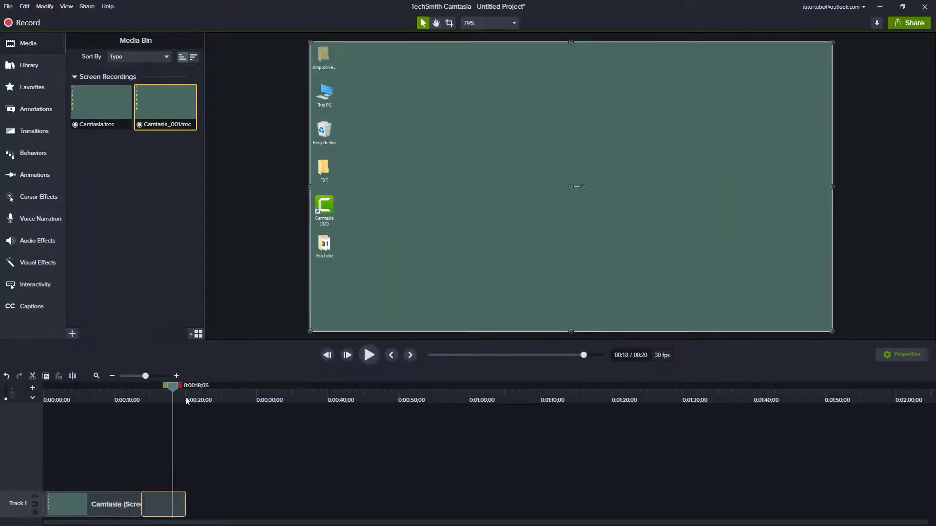
pyautogui.moveTo(172, 390); pyautogui.dragTo(155, 386)
pyautogui.press('space')
pyautogui.press('space')
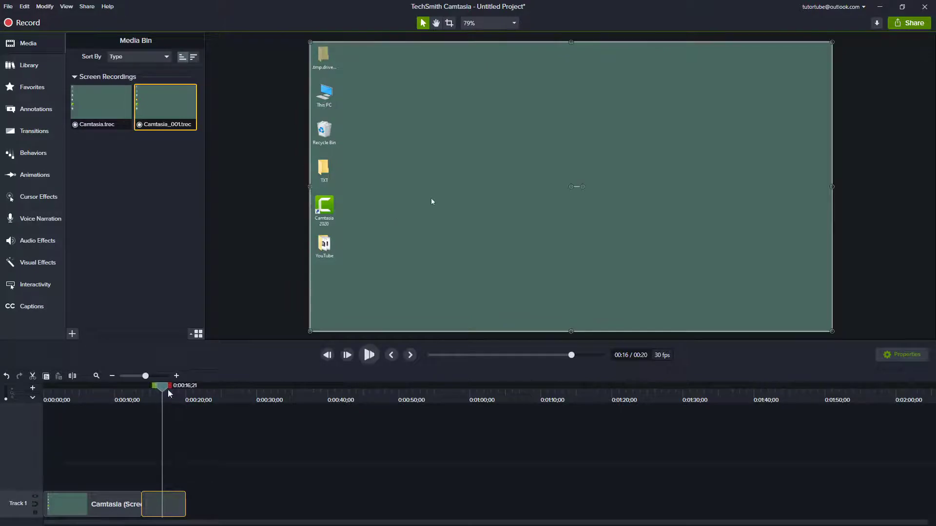
# - Reopen the screen recorder, open the This PC window, and check the target capture frame rate in the input options
pyautogui.click(29, 28)
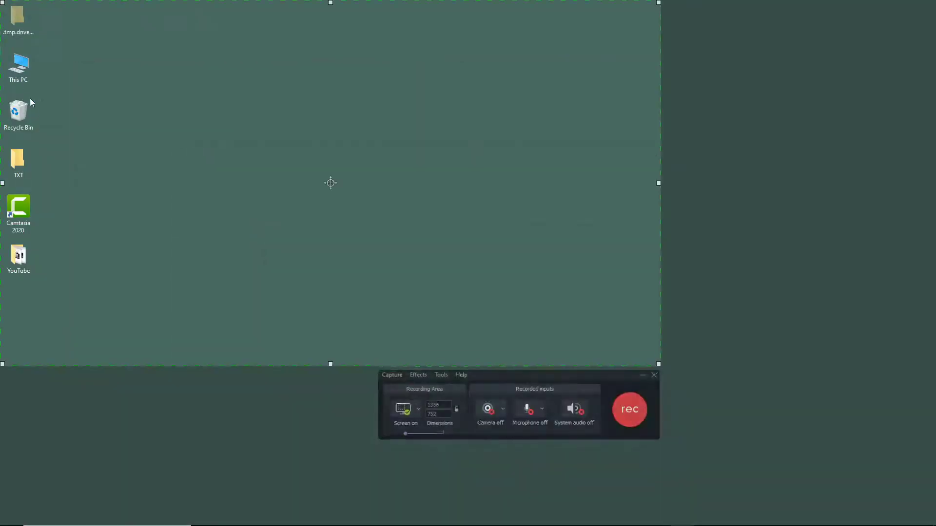
pyautogui.doubleClick(20, 67)
pyautogui.click(440, 375)
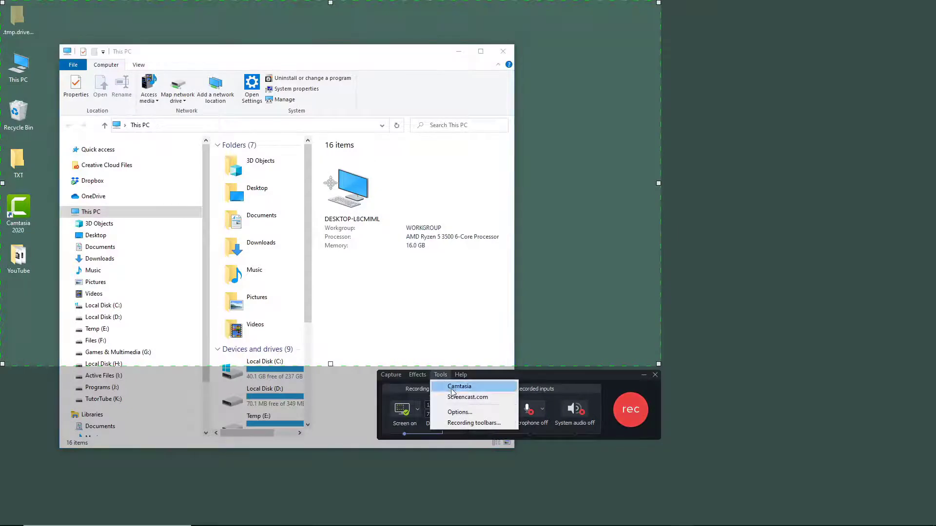
pyautogui.click(460, 412)
pyautogui.click(225, 174)
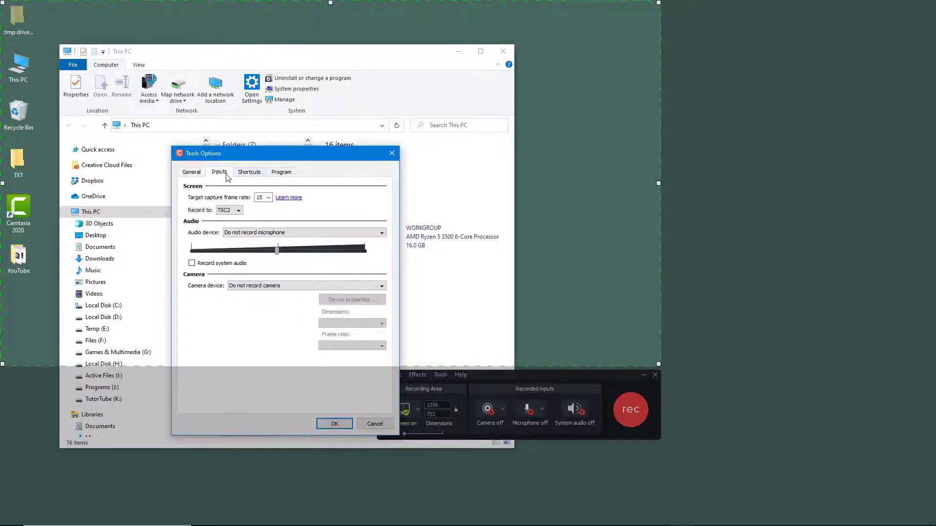
pyautogui.click(334, 424)
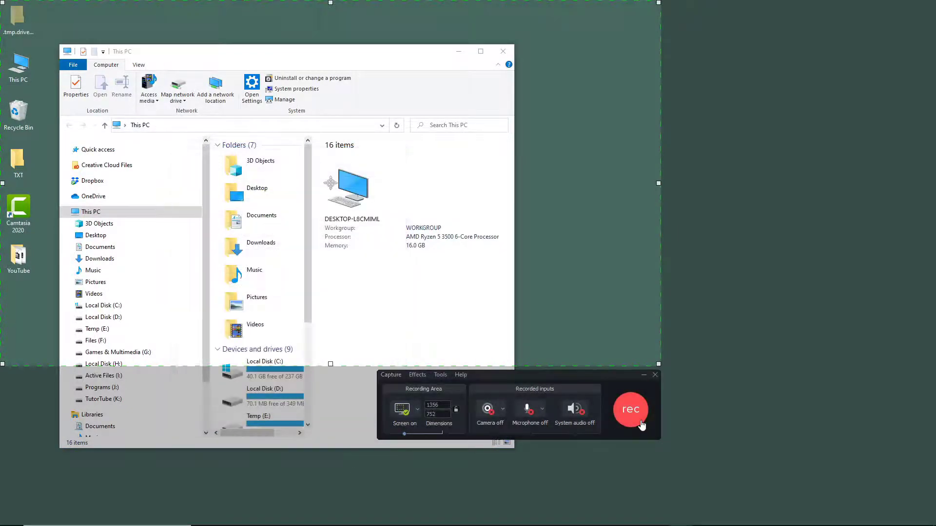
# - Record a short clip of moving the This PC window across the desktop, stop recording, and close that window
pyautogui.click(631, 410)
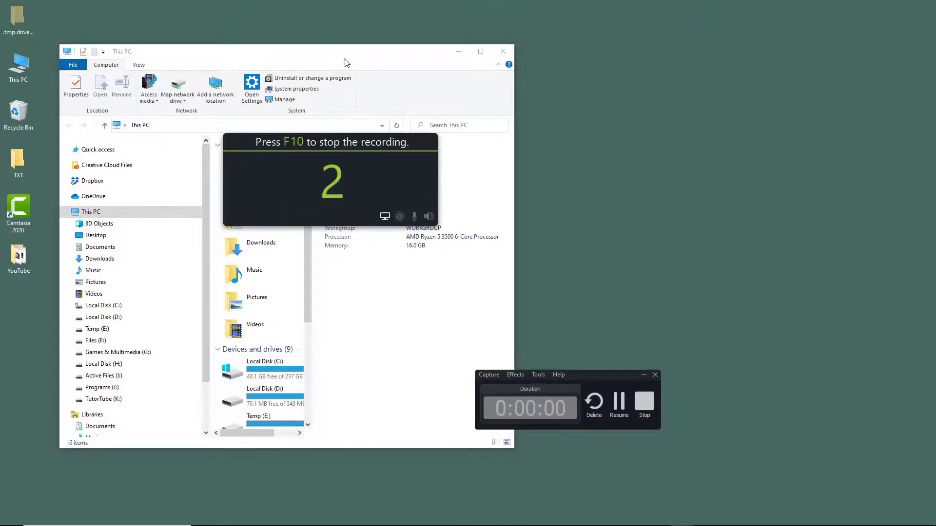
pyautogui.moveTo(344, 56); pyautogui.dragTo(399, 71)
pyautogui.click(646, 412)
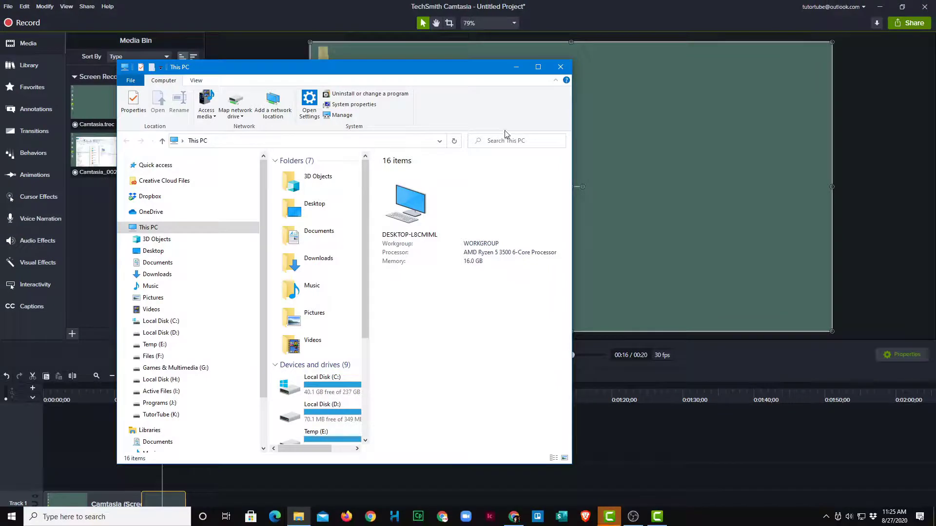
pyautogui.click(561, 67)
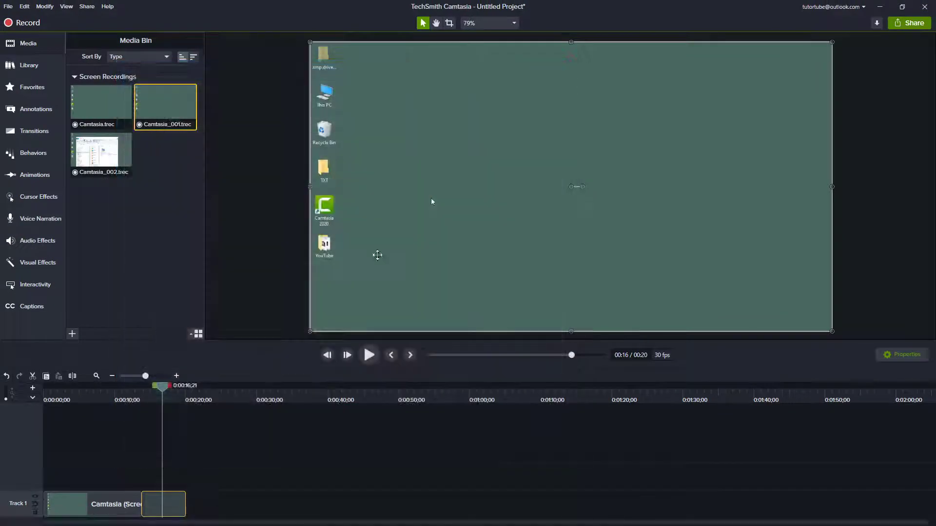
# - Add the third recording after the second clip on Track 1 and play it back
pyautogui.moveTo(117, 161); pyautogui.dragTo(198, 505)
pyautogui.click(193, 397)
pyautogui.press('space')
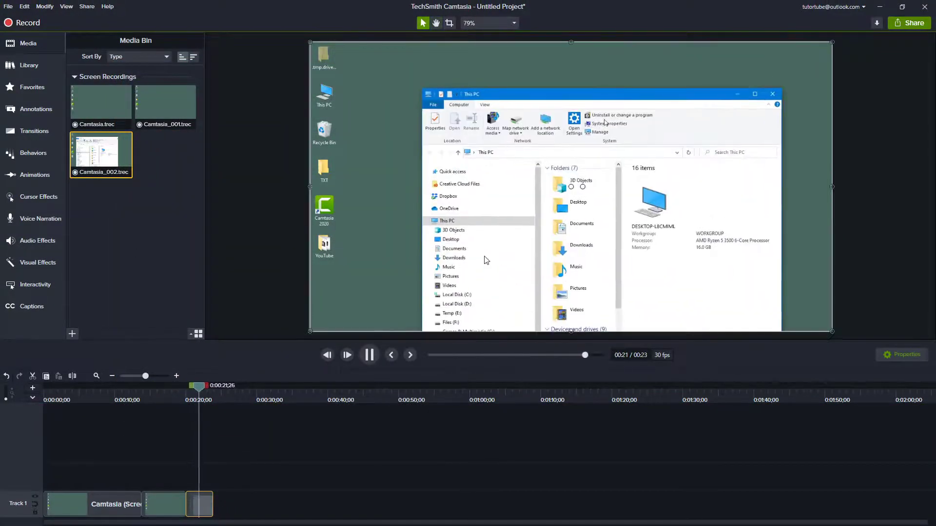
# - Play part of the first recording on the timeline, then replay the third recording to compare their smoothness
pyautogui.press('space')
pyautogui.click(92, 397)
pyautogui.press('space')
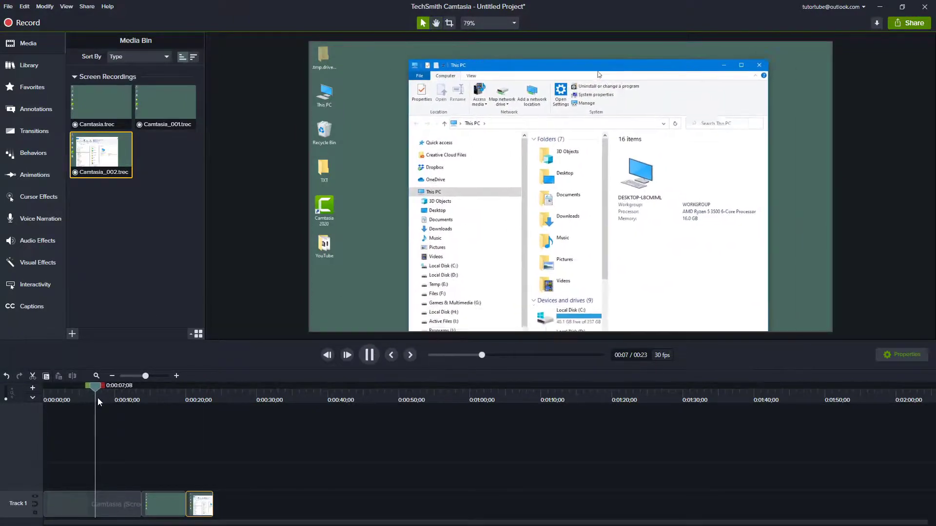
pyautogui.press('space')
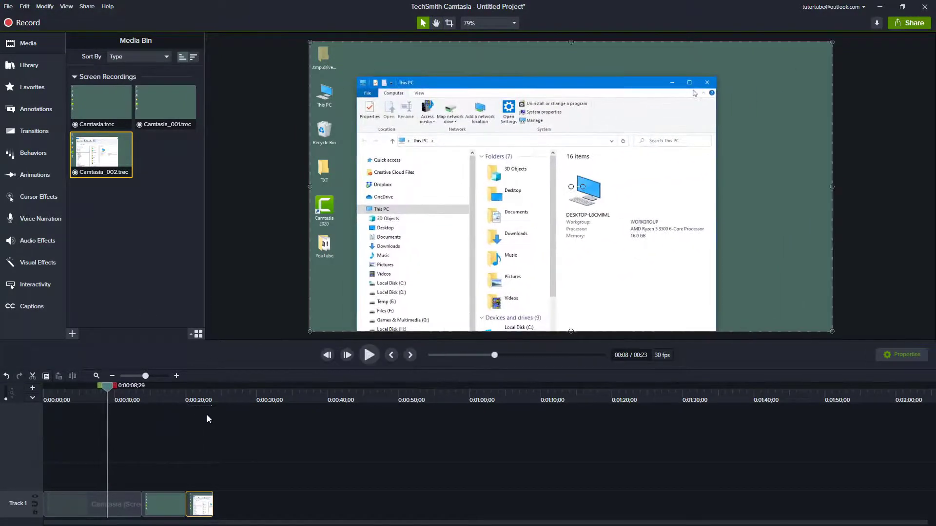
pyautogui.click(194, 398)
pyautogui.press('space')
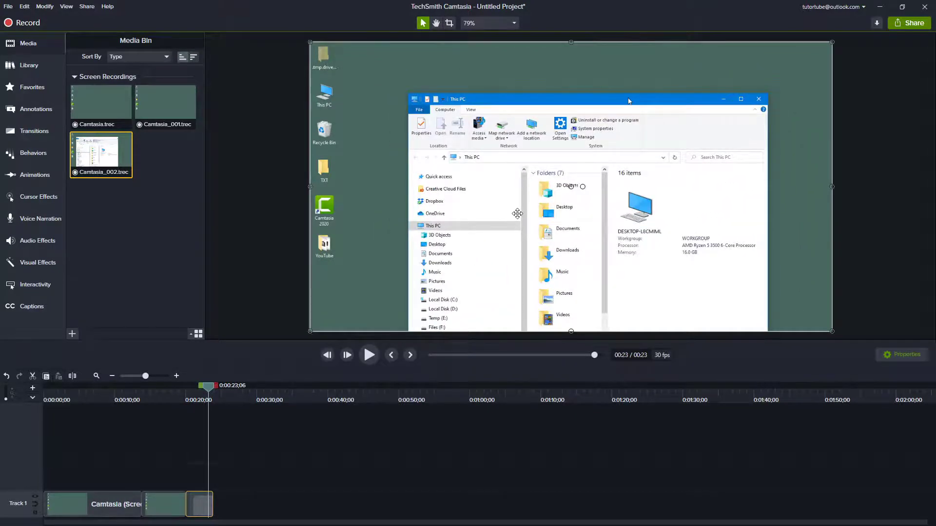
# - Reopen the screen recorder and set the target capture frame rate to 2 in the input options
pyautogui.click(28, 26)
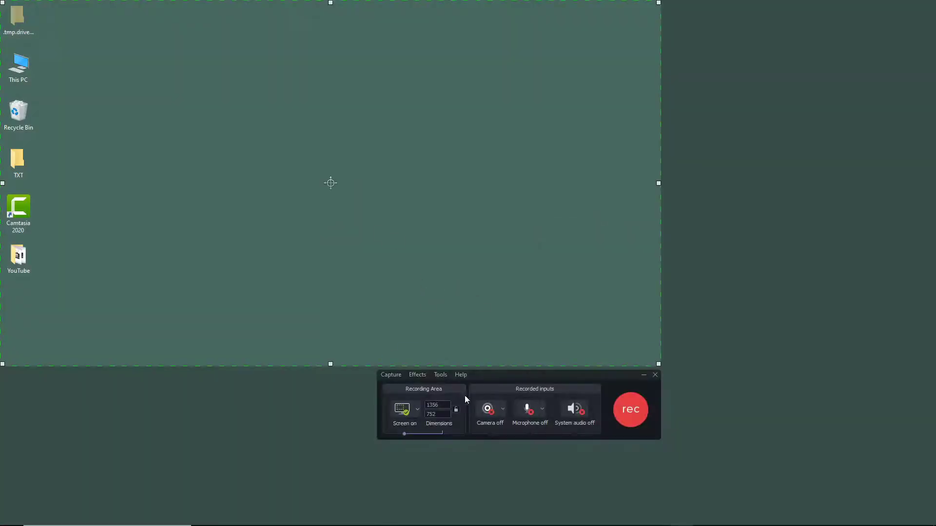
pyautogui.click(441, 374)
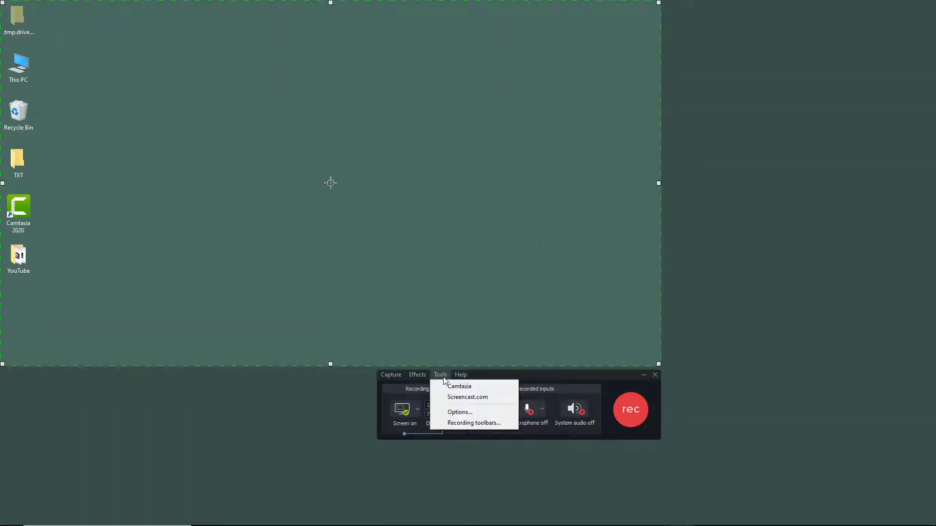
pyautogui.click(450, 413)
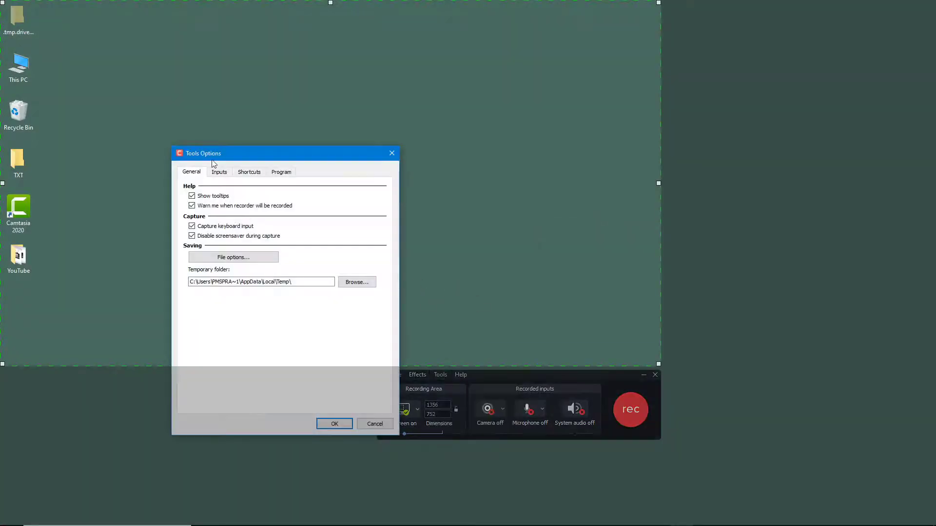
pyautogui.click(220, 172)
pyautogui.click(268, 199)
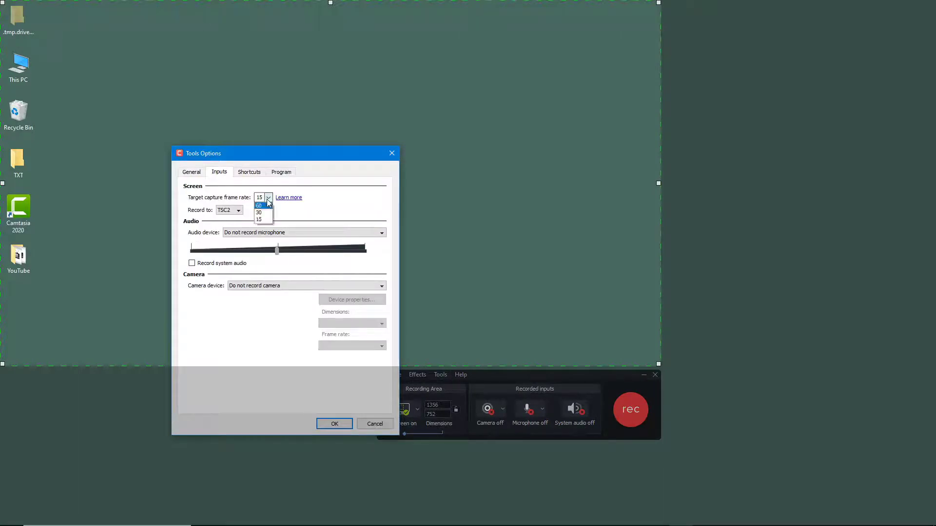
pyautogui.click(266, 198)
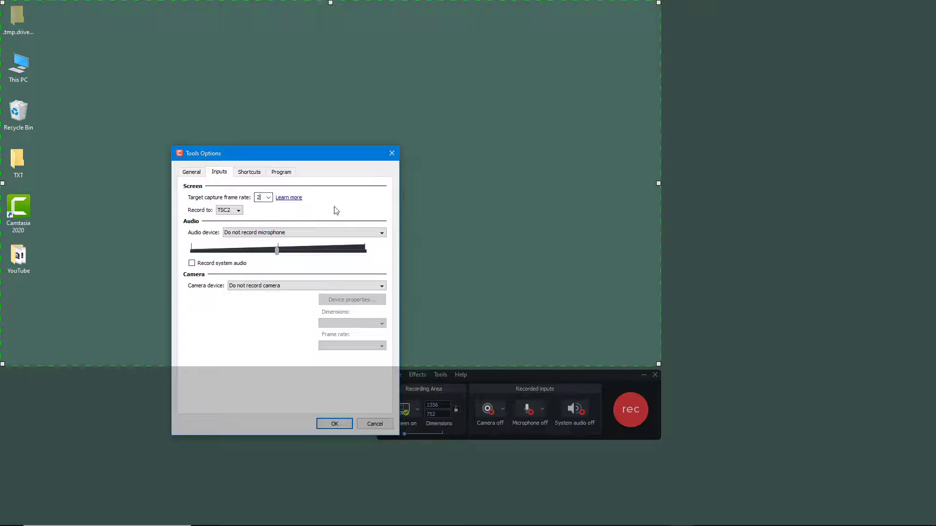
pyautogui.click(334, 425)
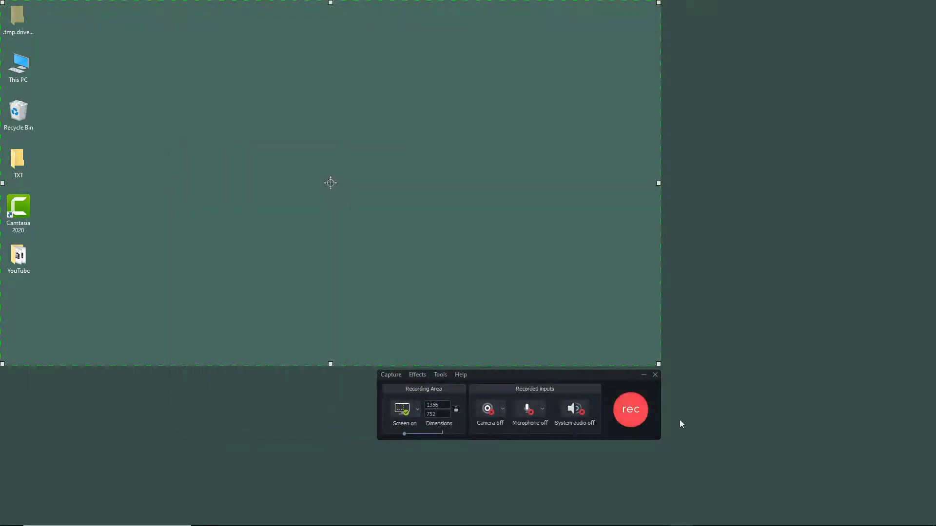
# - Record a short clip of opening This PC and moving its window across the desktop, stop recording, and close the window
pyautogui.click(626, 410)
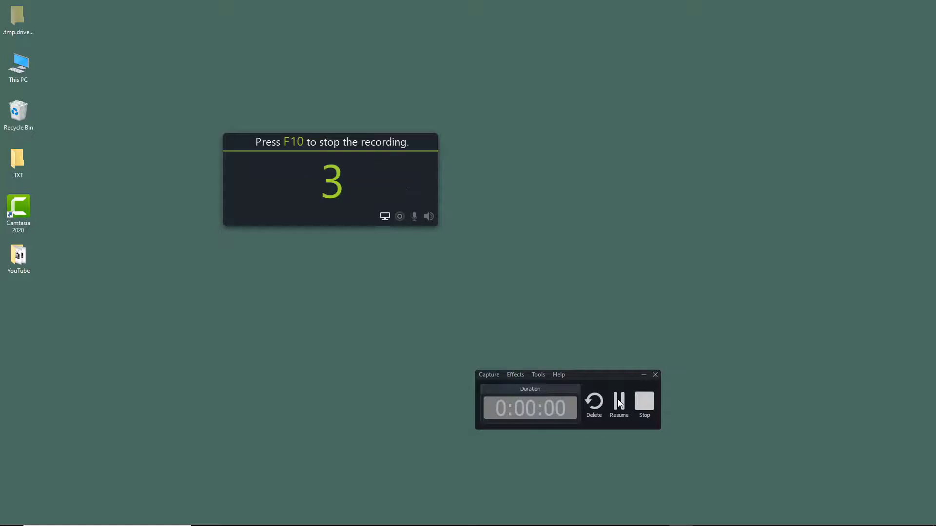
pyautogui.doubleClick(22, 67)
pyautogui.moveTo(332, 77); pyautogui.dragTo(398, 31)
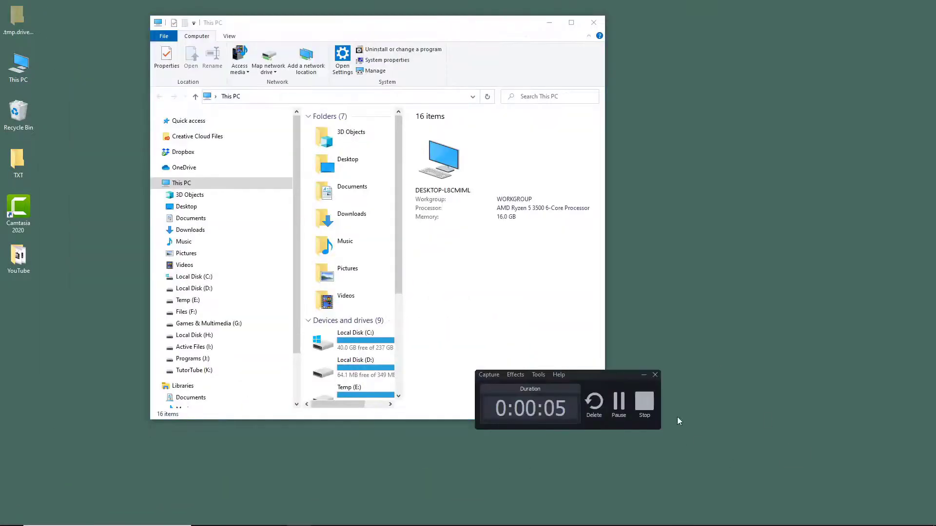
pyautogui.click(645, 402)
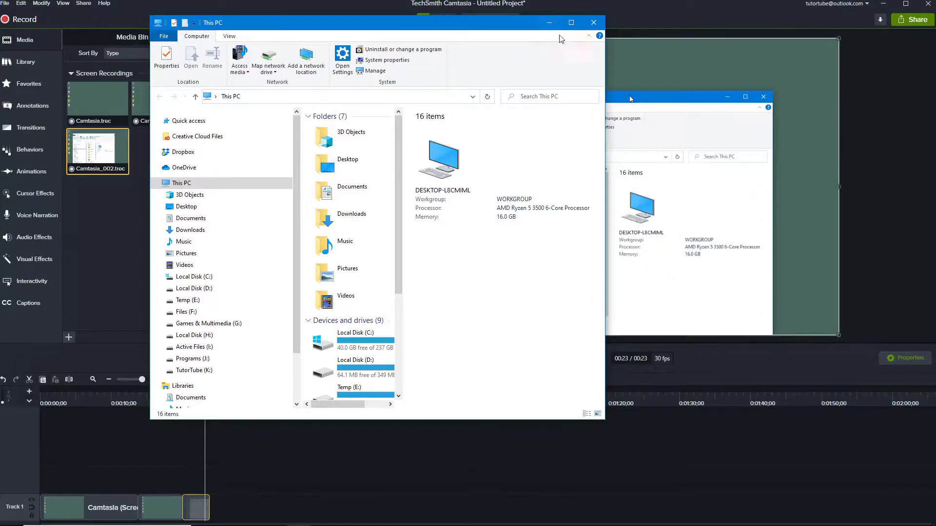
pyautogui.click(594, 23)
# - Add Camtasia_003.trec after the third clip on Track 1 and play it back
pyautogui.moveTo(158, 151); pyautogui.dragTo(217, 503)
pyautogui.moveTo(209, 390); pyautogui.dragTo(226, 396)
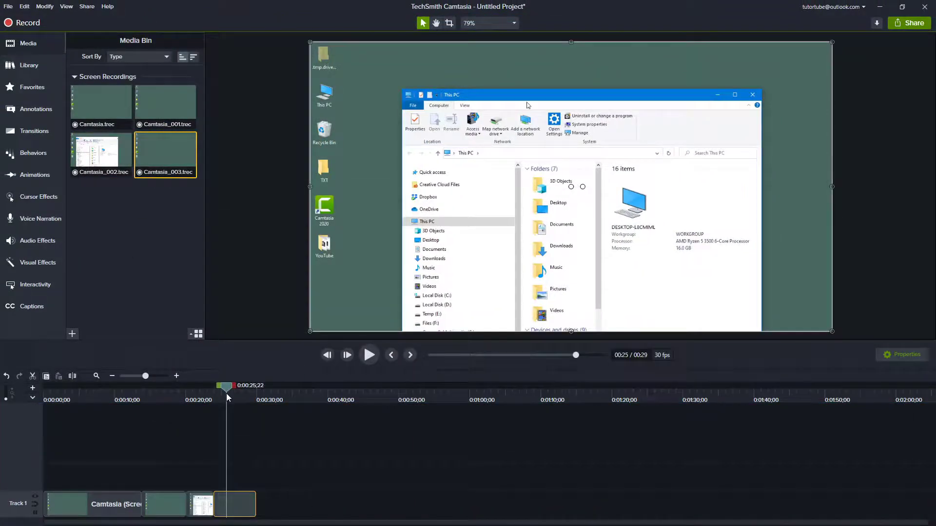
pyautogui.press('space')
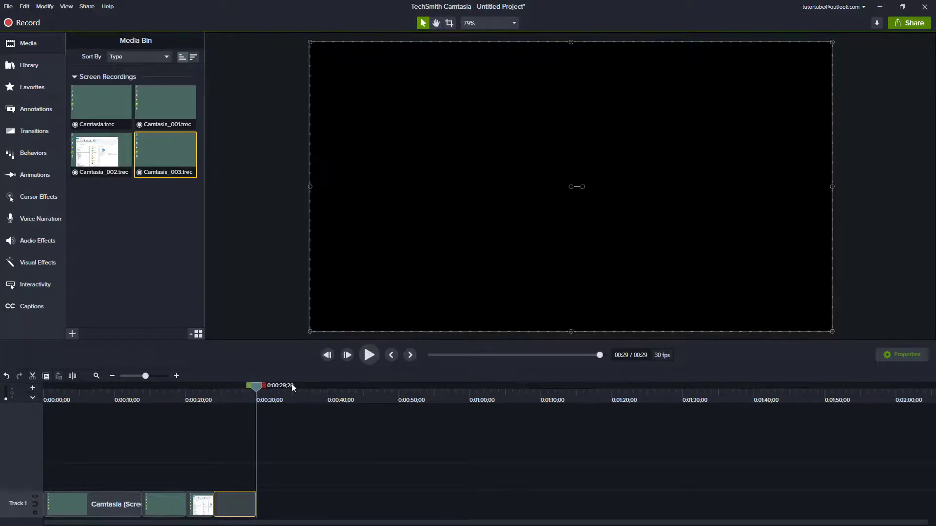
# - Replay and scrub through the fourth clip on the timeline to examine how choppy the window movement is
pyautogui.moveTo(244, 398); pyautogui.dragTo(224, 398)
pyautogui.press('space')
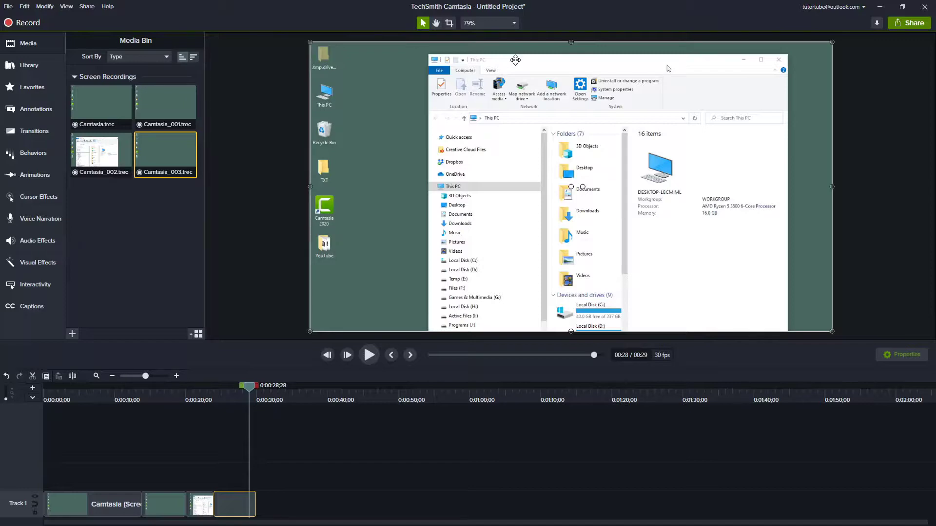
pyautogui.click(227, 399)
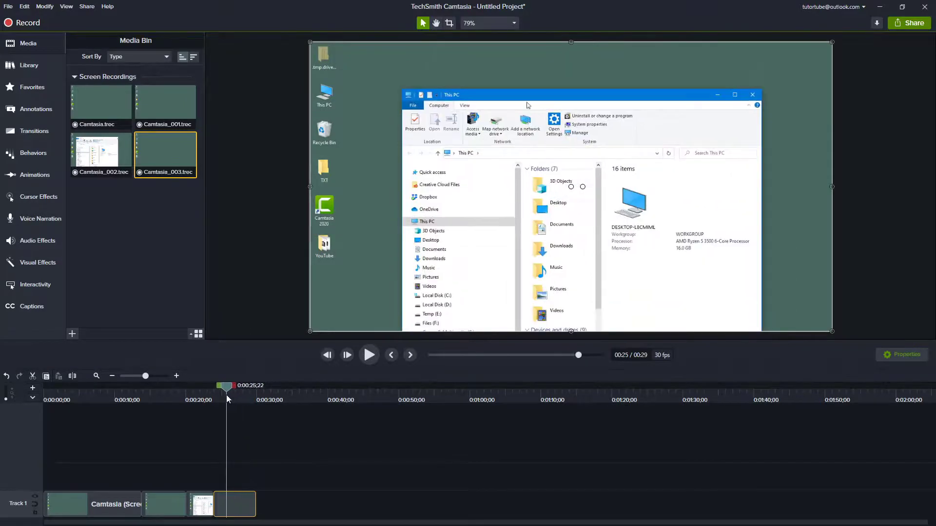
pyautogui.moveTo(227, 399); pyautogui.dragTo(240, 400)
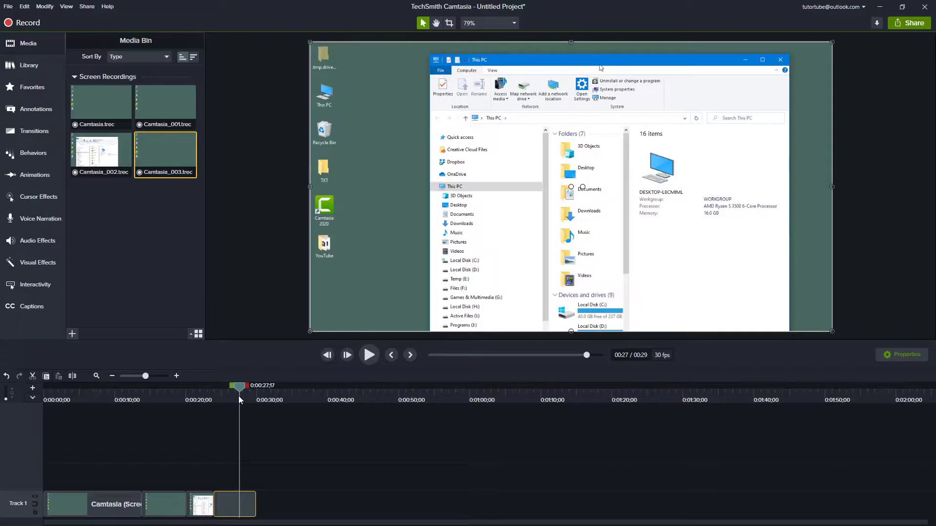